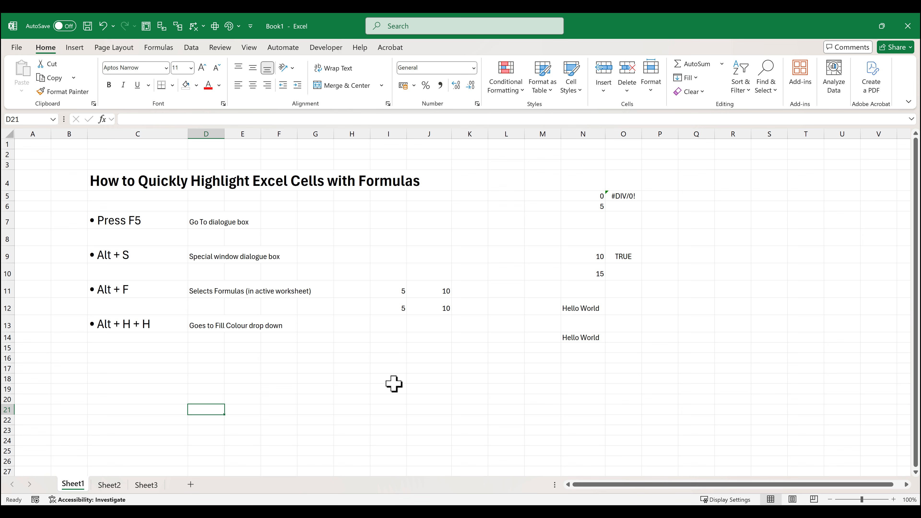
- Select all formula cells on Sheet1 with Go To Special, keeping Numbers, Text, Logicals and Errors included
key("F5")
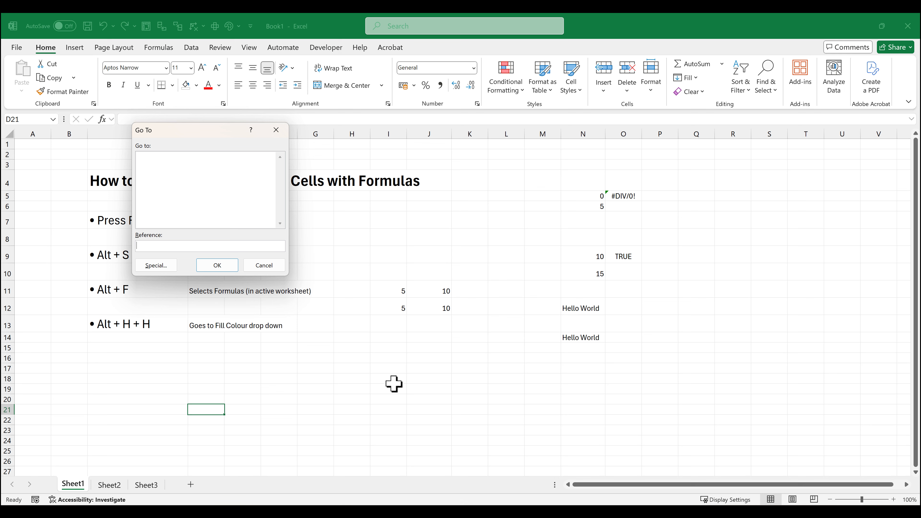
key("alt+s")
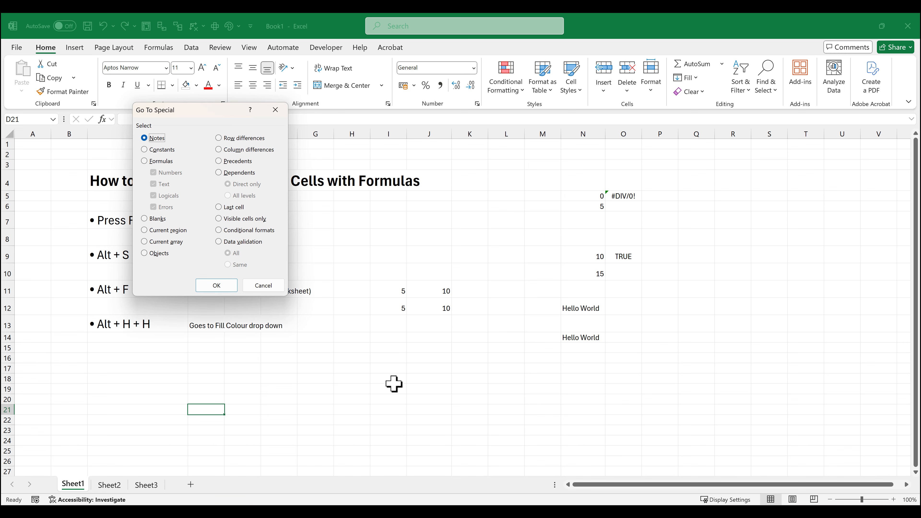
key("alt+f")
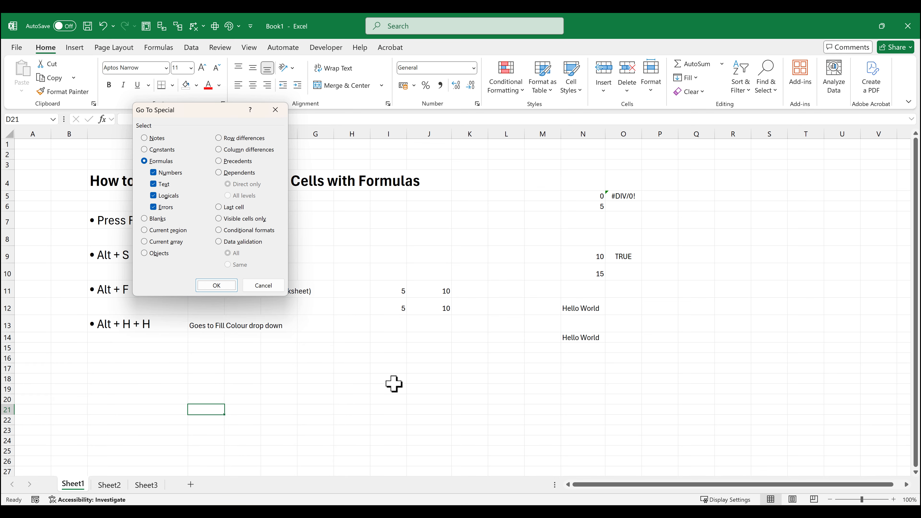
key("Return")
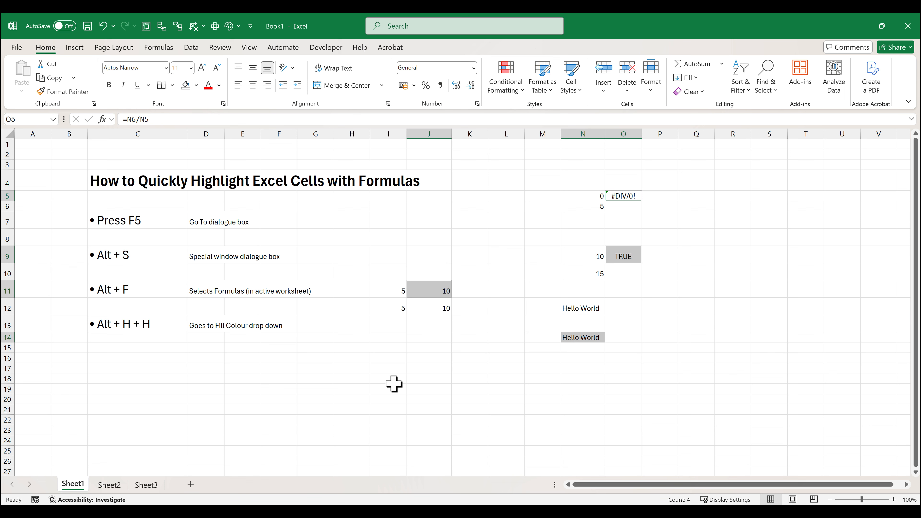
- Fill the selected formula cells with the standard yellow colour and deselect them
key("alt+h")
key("h")
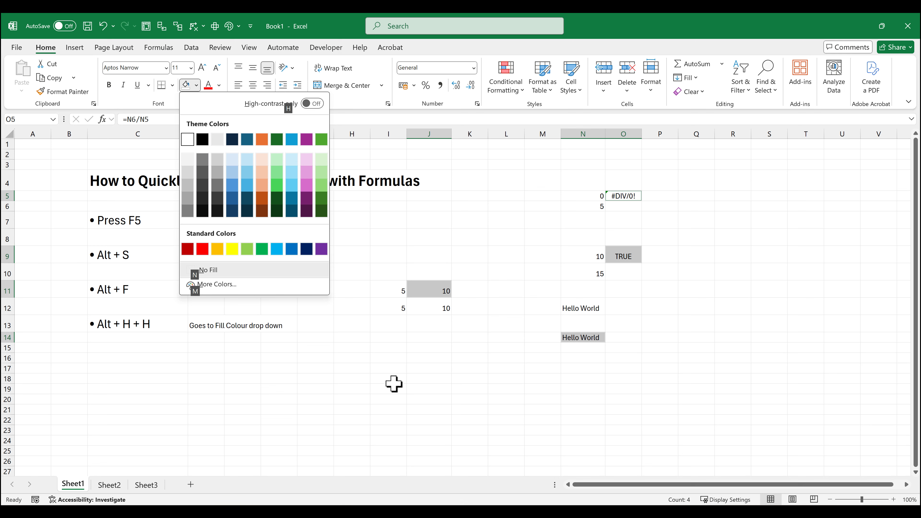
key("Down")
key("Down")
key("Down")
key("Down")
key("Down")
key("Down")
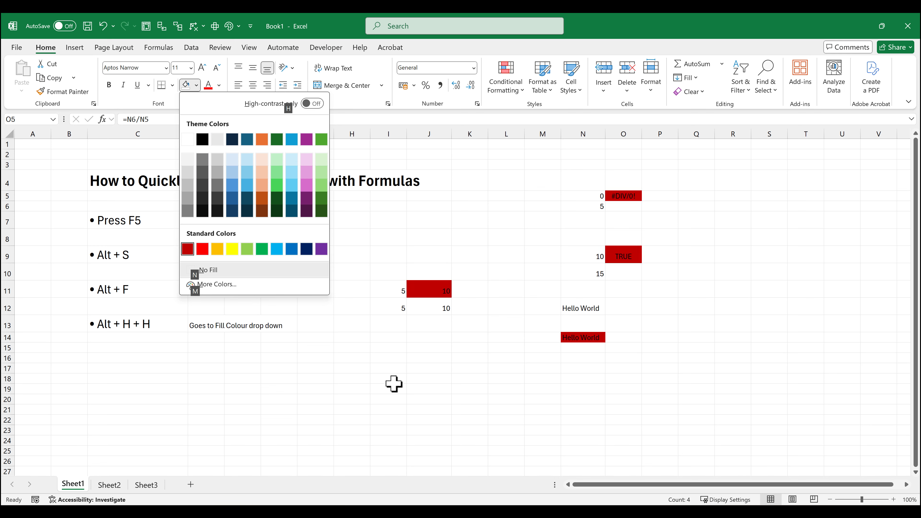
key("Right")
key("Right")
key("Right")
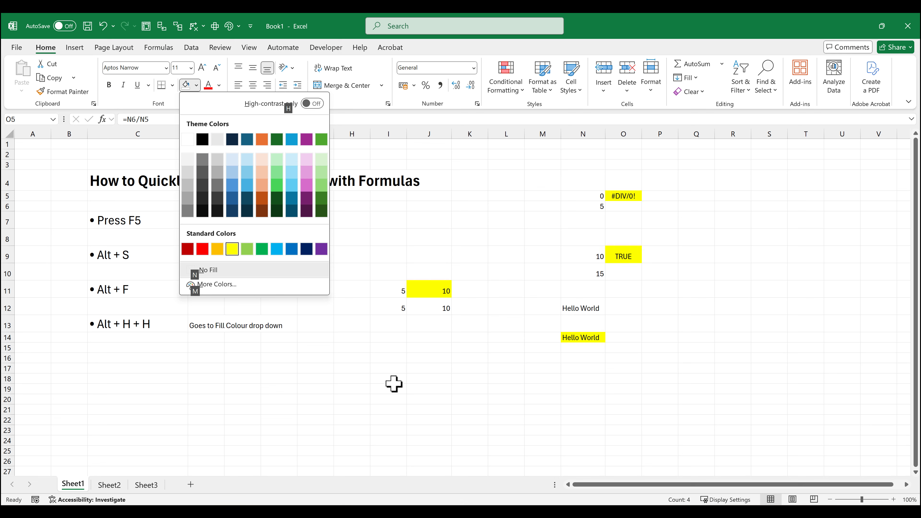
key("Return")
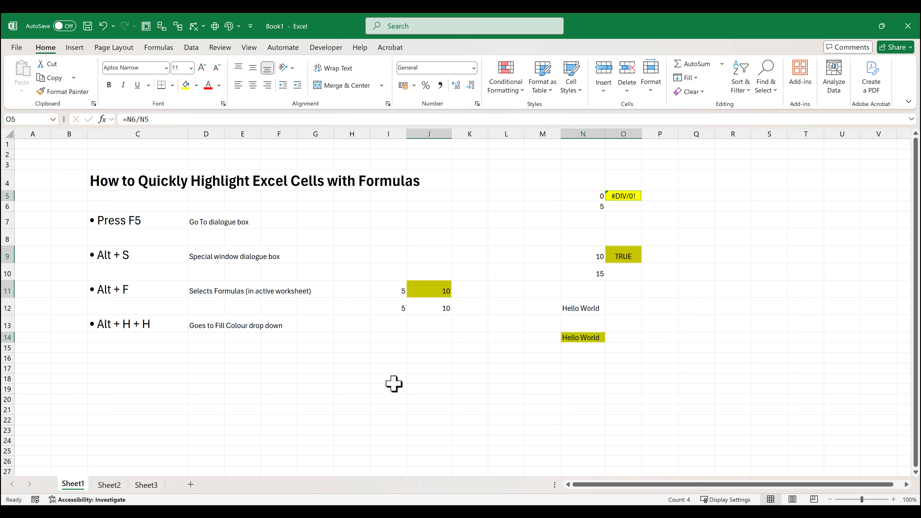
left_click(393, 384)
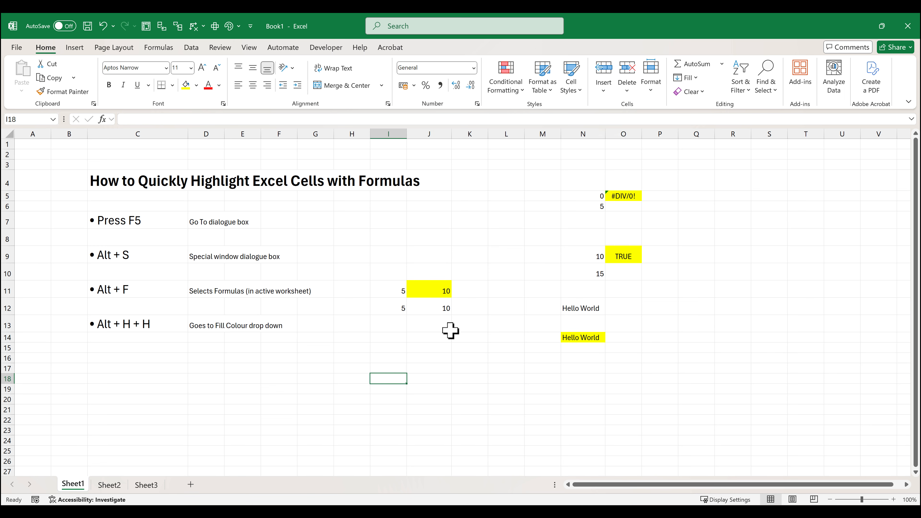
- Examine the contents of cells I11, I12, J11 and J12 to compare the formula with the typed-in numbers
left_click(410, 336)
left_click(389, 294)
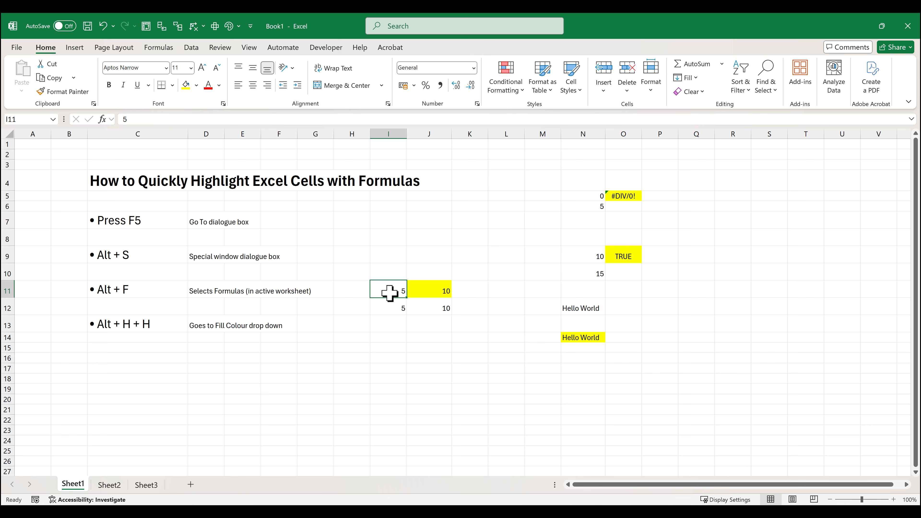
key("Down")
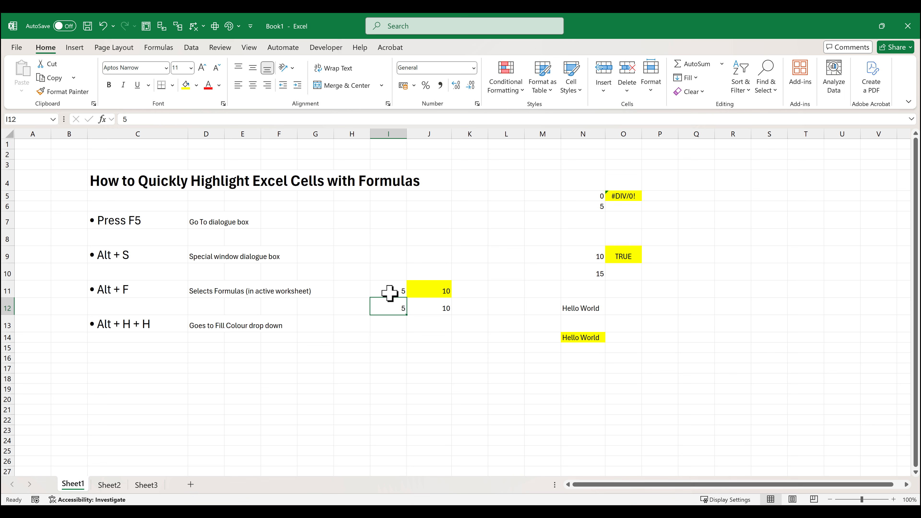
key("Up")
key("Right")
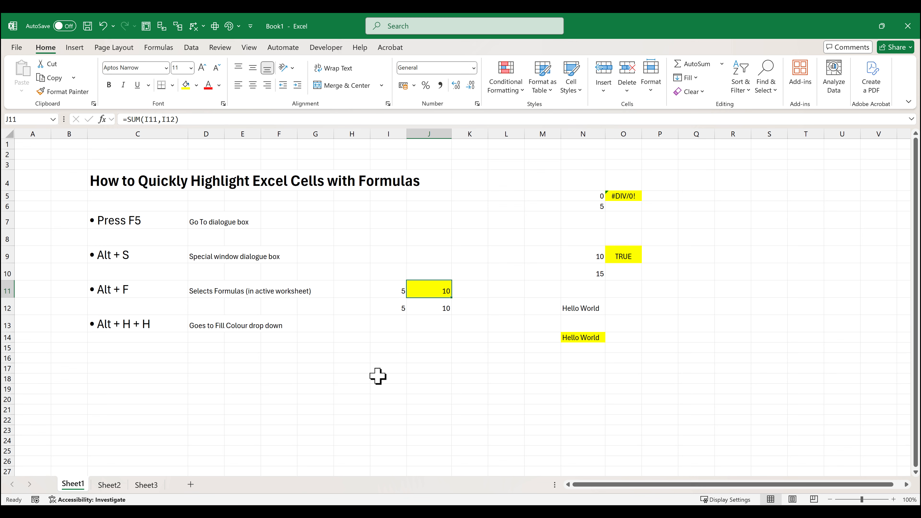
key("F2")
key("Escape")
key("Return")
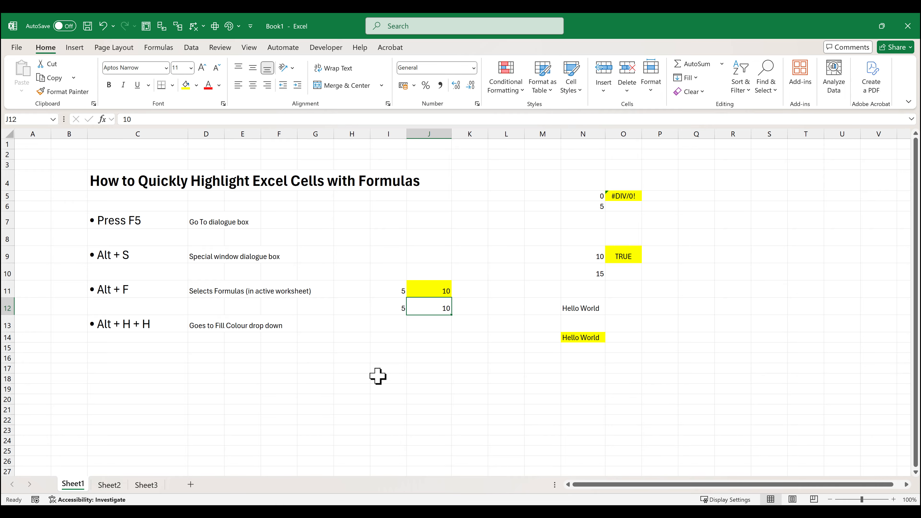
left_click(377, 376)
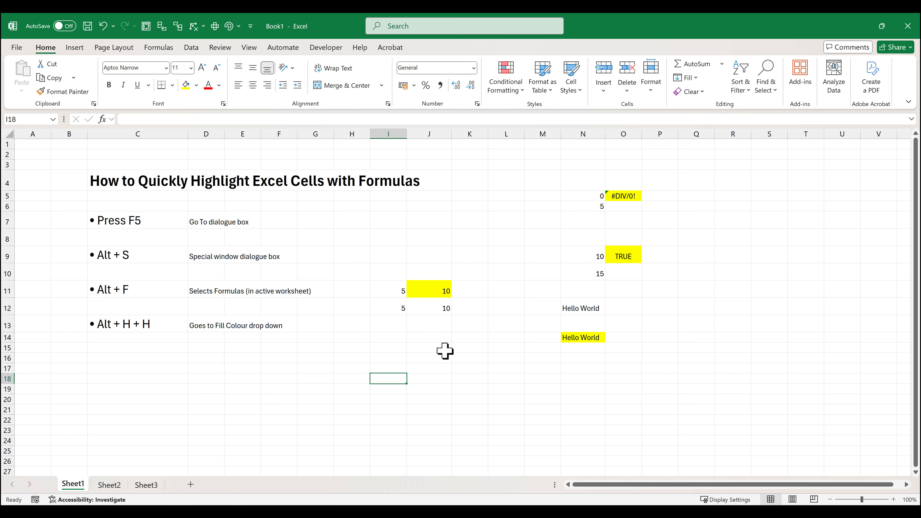
- Inspect the highlighted formulas in O5, O9 and N14, and the source text in N12
left_click(631, 198)
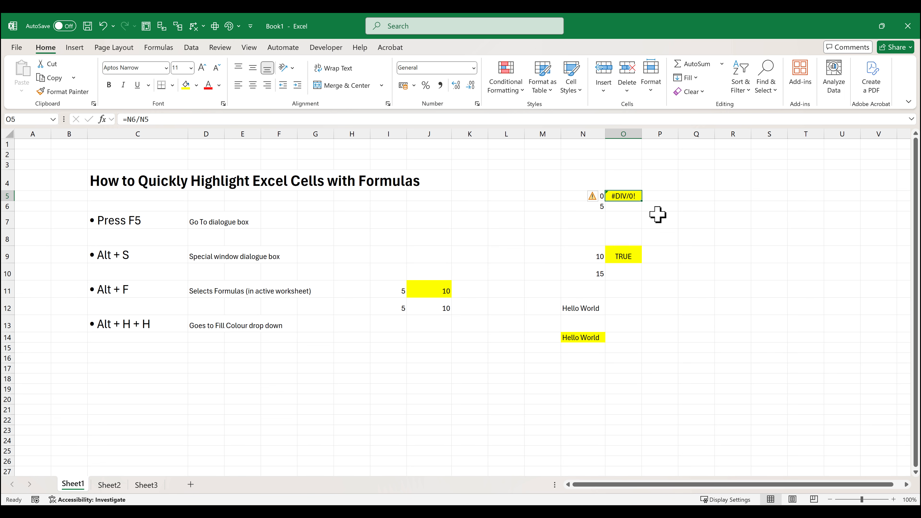
left_click(531, 271)
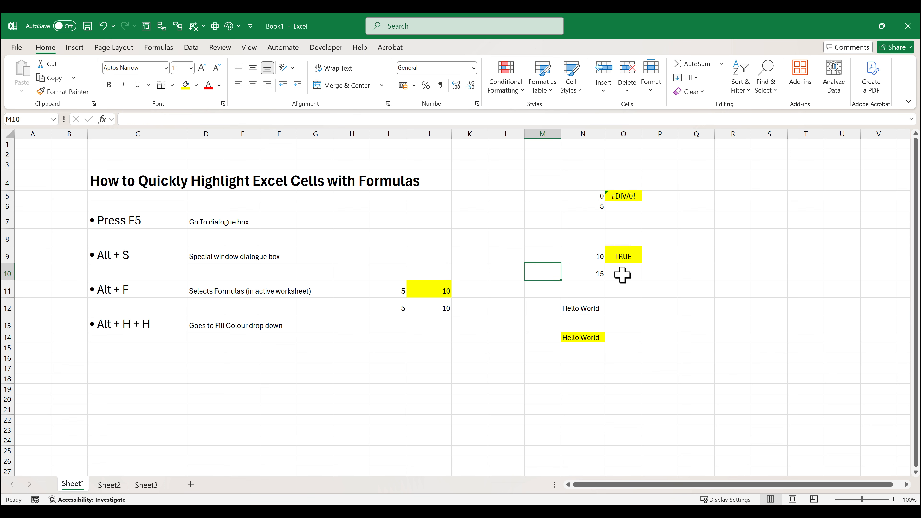
left_click(628, 256)
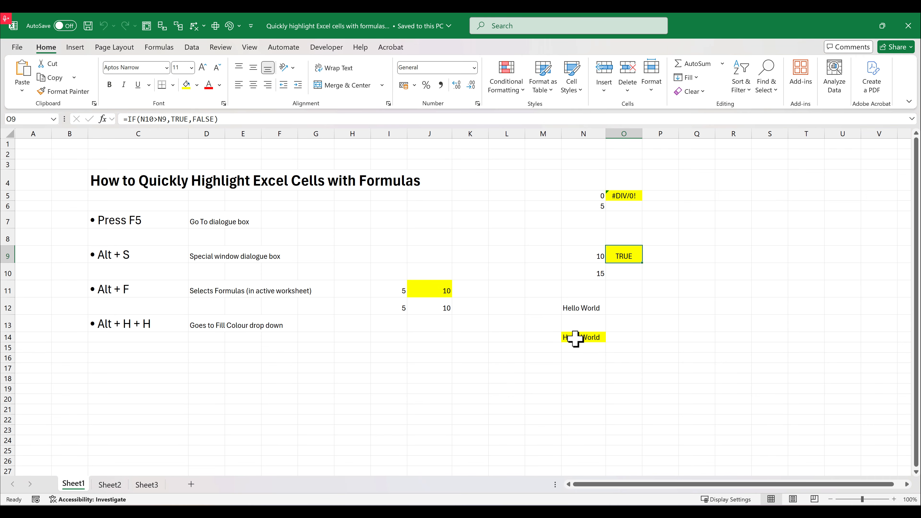
left_click(575, 339)
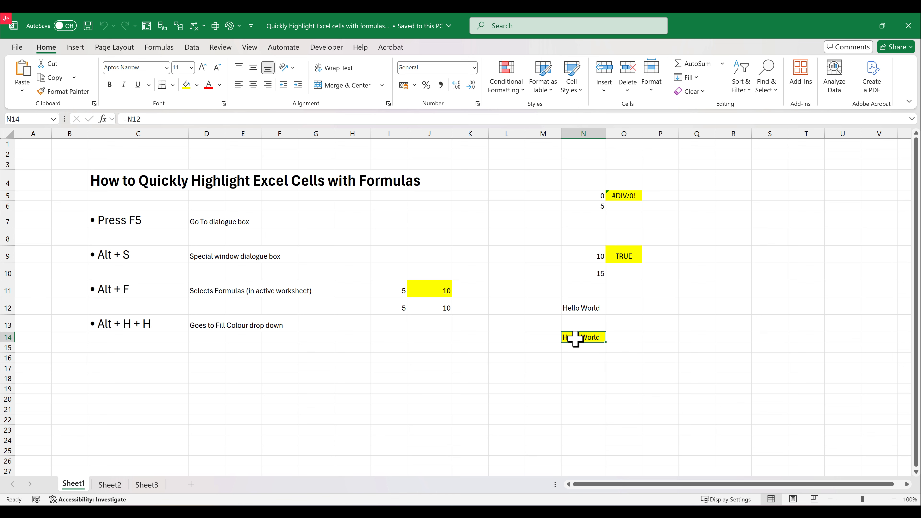
left_click(568, 308)
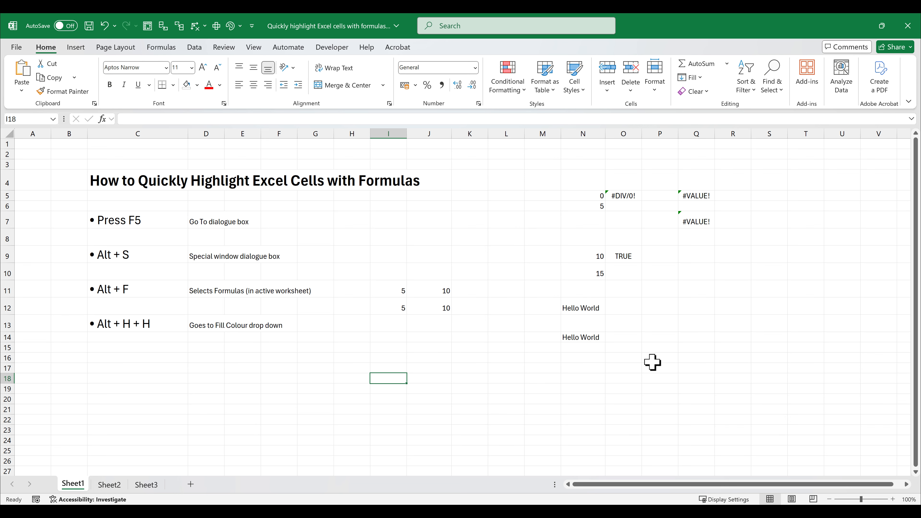
- Select only the formula cells that return errors with Go To Special, excluding Numbers, Text and Logicals
key("F5")
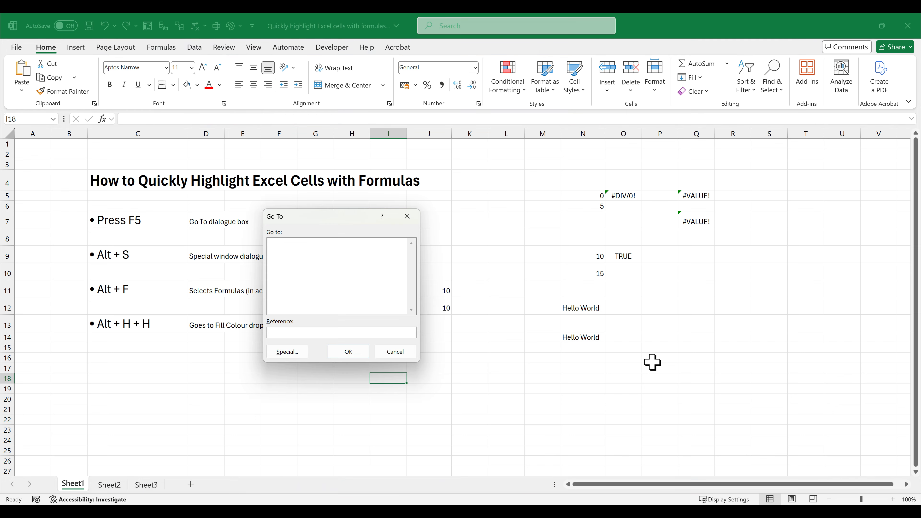
key("alt+s")
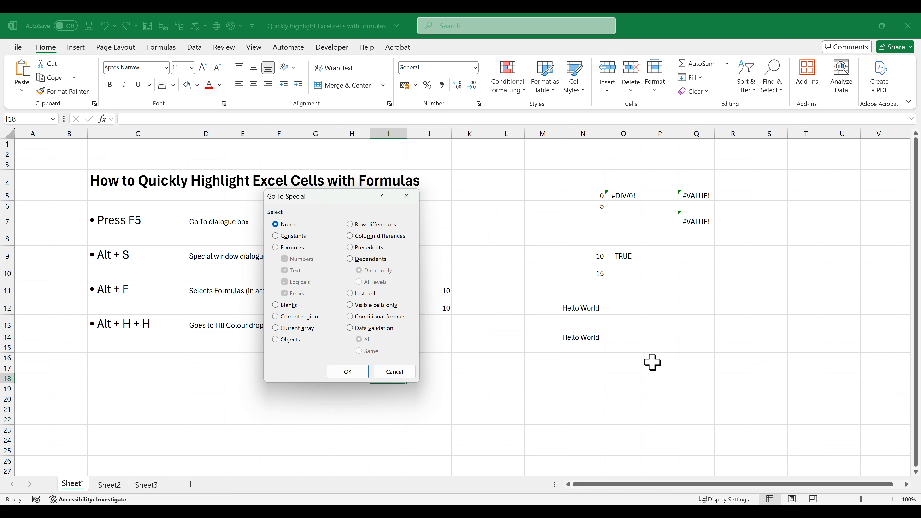
key("alt+f")
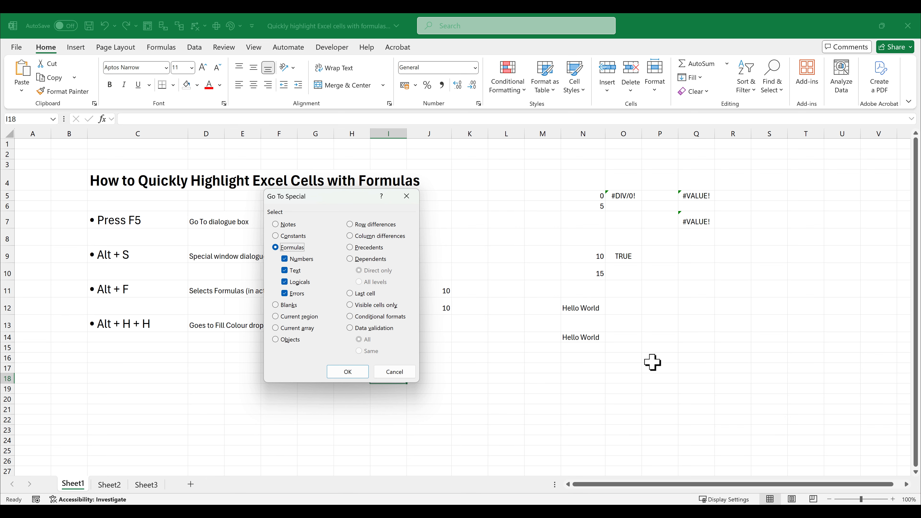
key("alt+u")
key("alt+x")
key("alt+g")
key("Return")
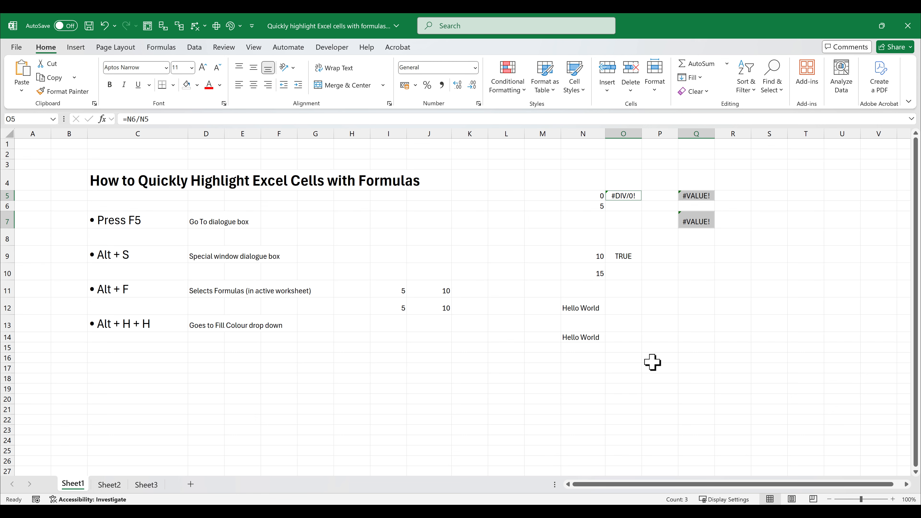
- Fill the selected error cells O5, Q5 and Q7 with the standard yellow colour and deselect them
key("alt+h")
key("h")
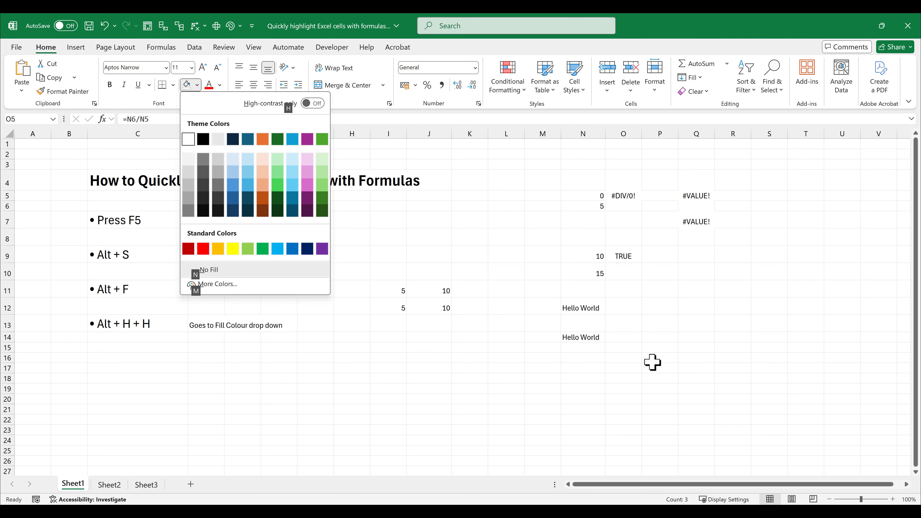
key("Left")
key("Left")
key("Left")
key("Left")
key("Left")
key("Left")
key("Left")
key("Left")
key("Left")
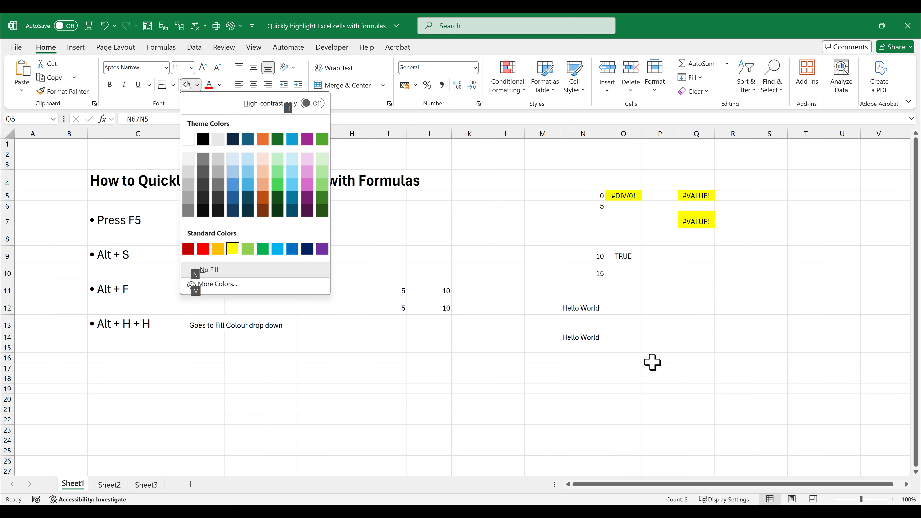
key("Return")
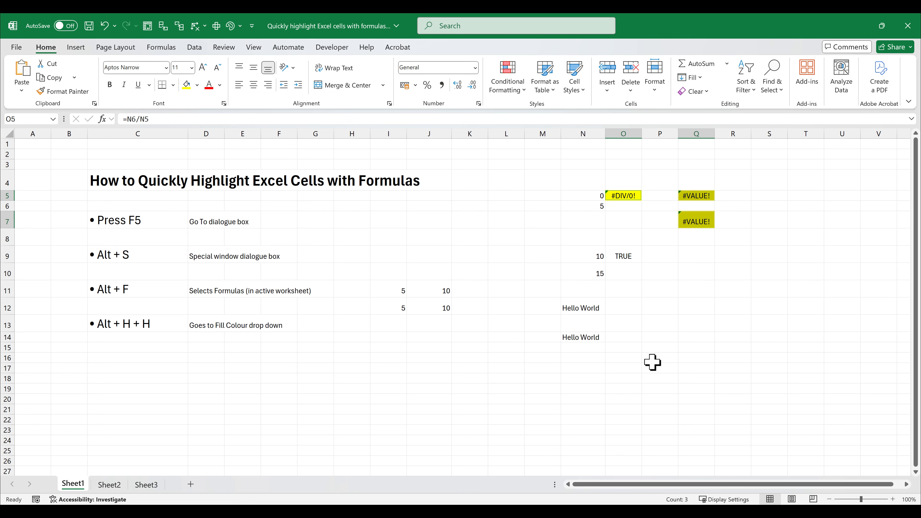
left_click(653, 362)
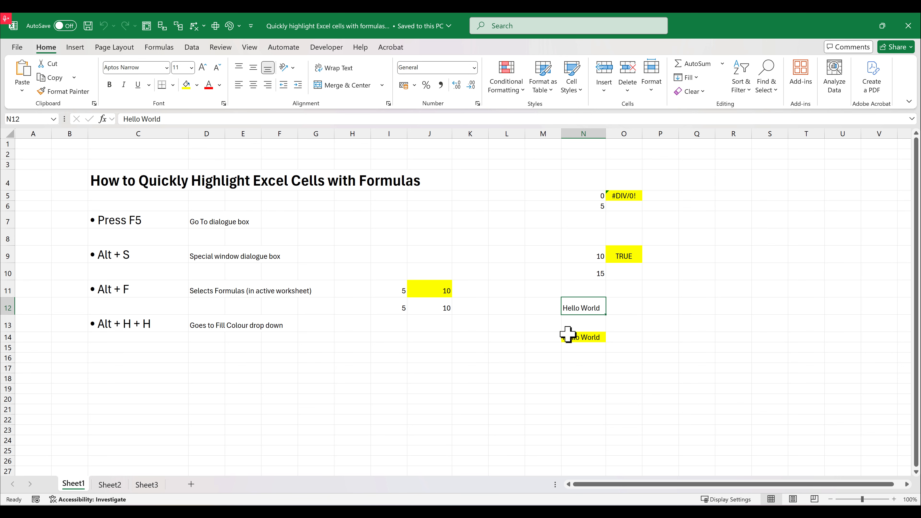
- Check the formula behind the highlighted text in N14, then move to the empty cell N16
left_click(567, 336)
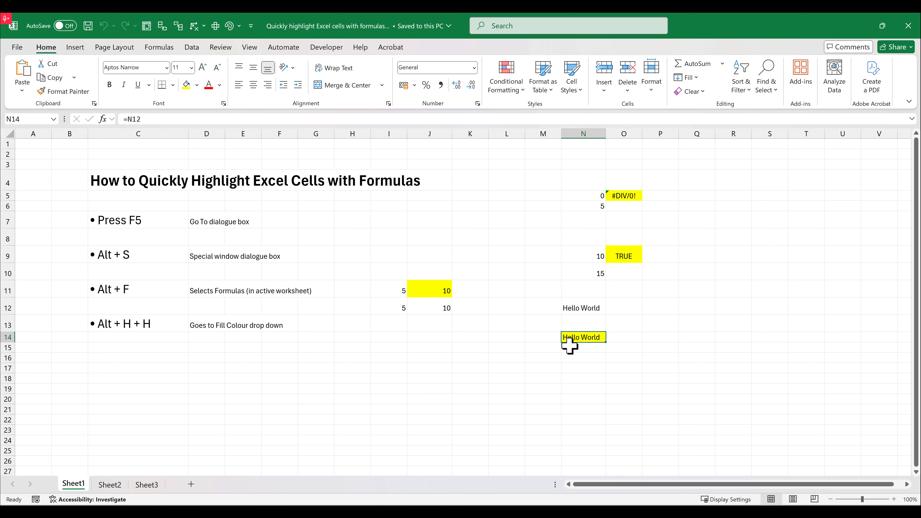
left_click(573, 362)
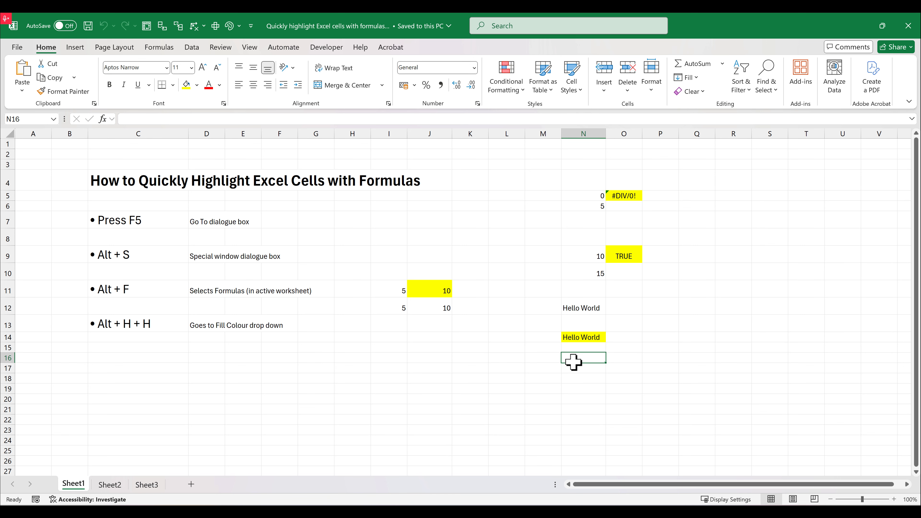